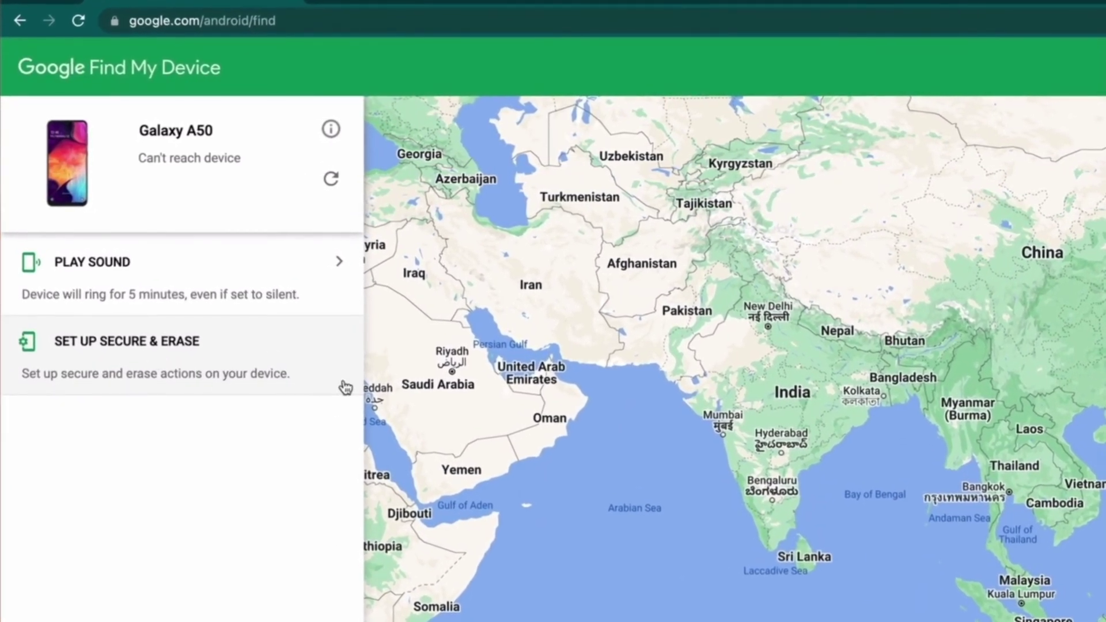
# - Choose Set Up Secure & Erase for the Galaxy A50 and refresh its status until it shows online
pyautogui.click(349, 387)
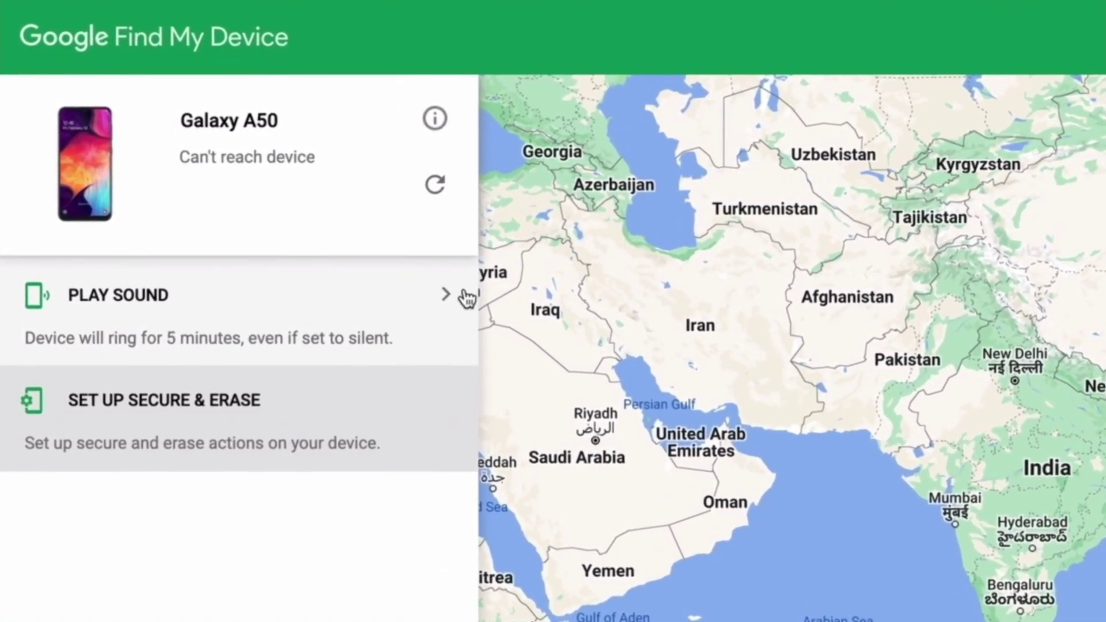
pyautogui.click(452, 181)
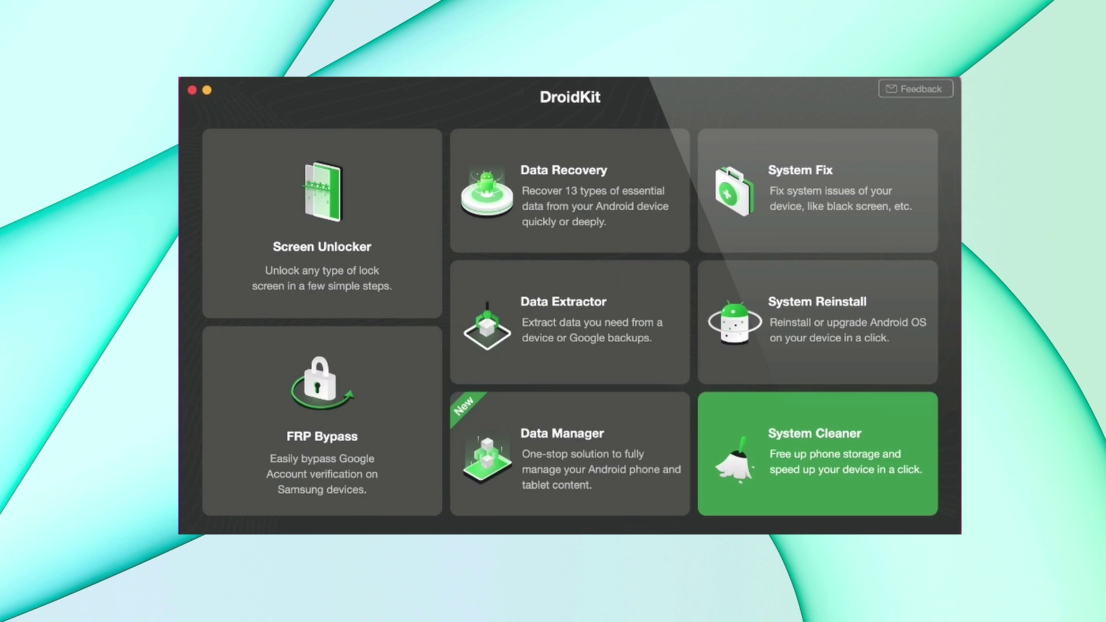
# - Start DroidKit's Screen Unlocker, confirming the Galaxy A50 is connected by USB
pyautogui.click(341, 253)
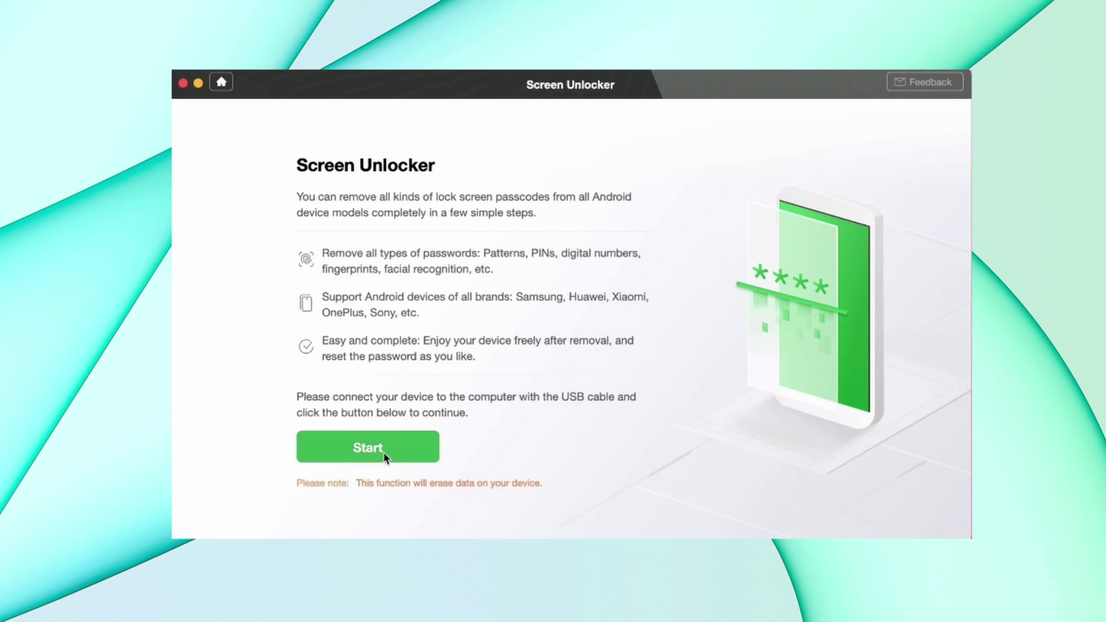
pyautogui.click(383, 457)
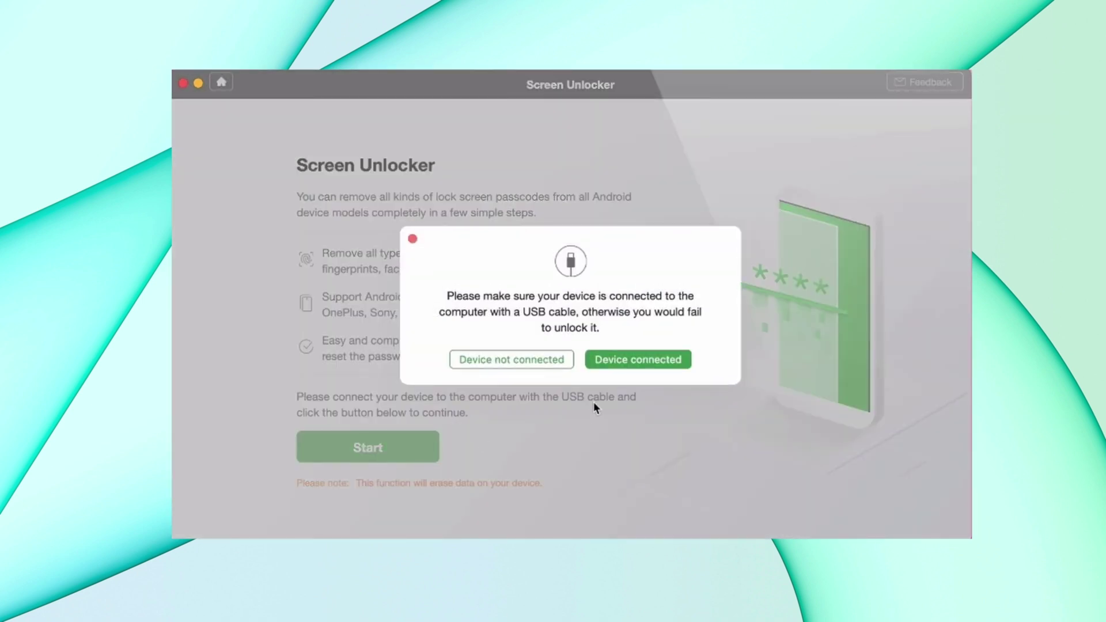
pyautogui.click(628, 363)
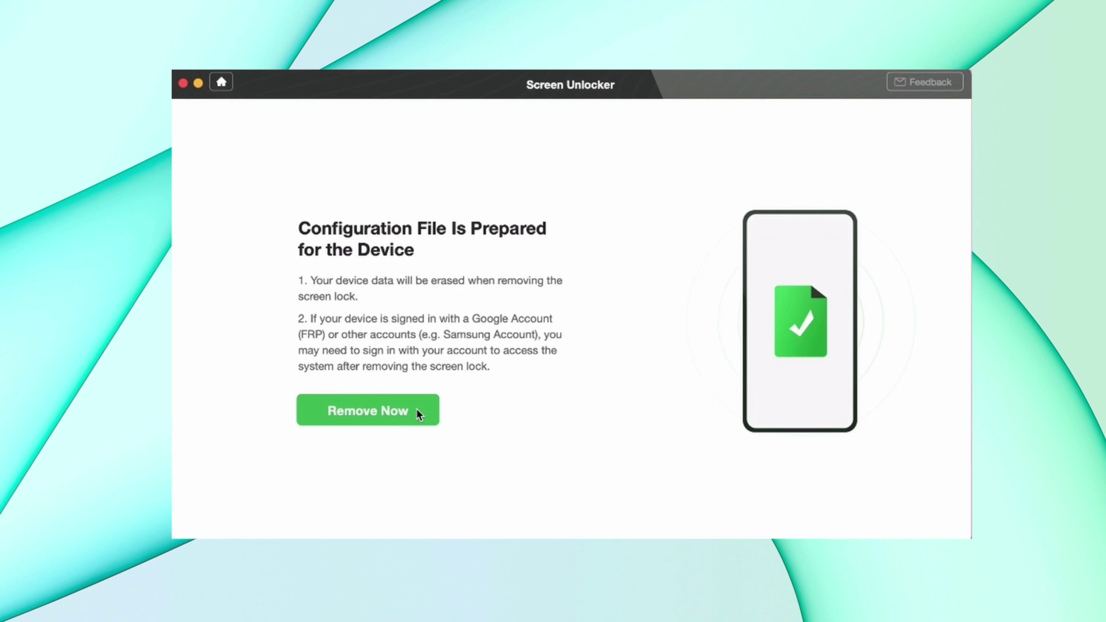
# - Begin lock removal with the no-home-button instructions, dismissing the connection error to reach 90%
pyautogui.click(416, 413)
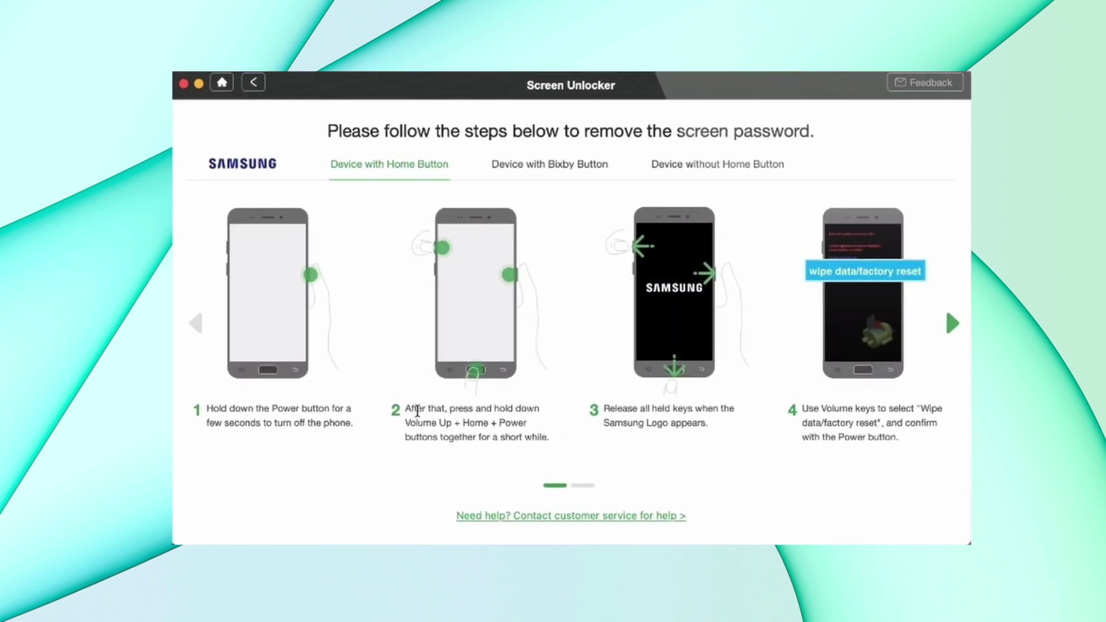
pyautogui.click(684, 176)
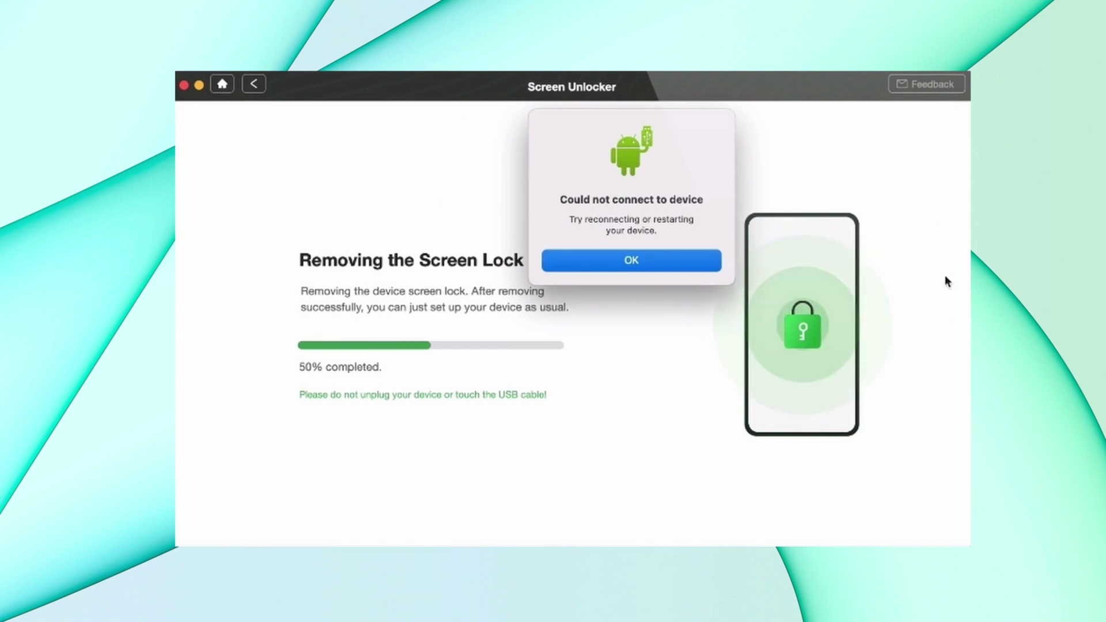
pyautogui.click(685, 264)
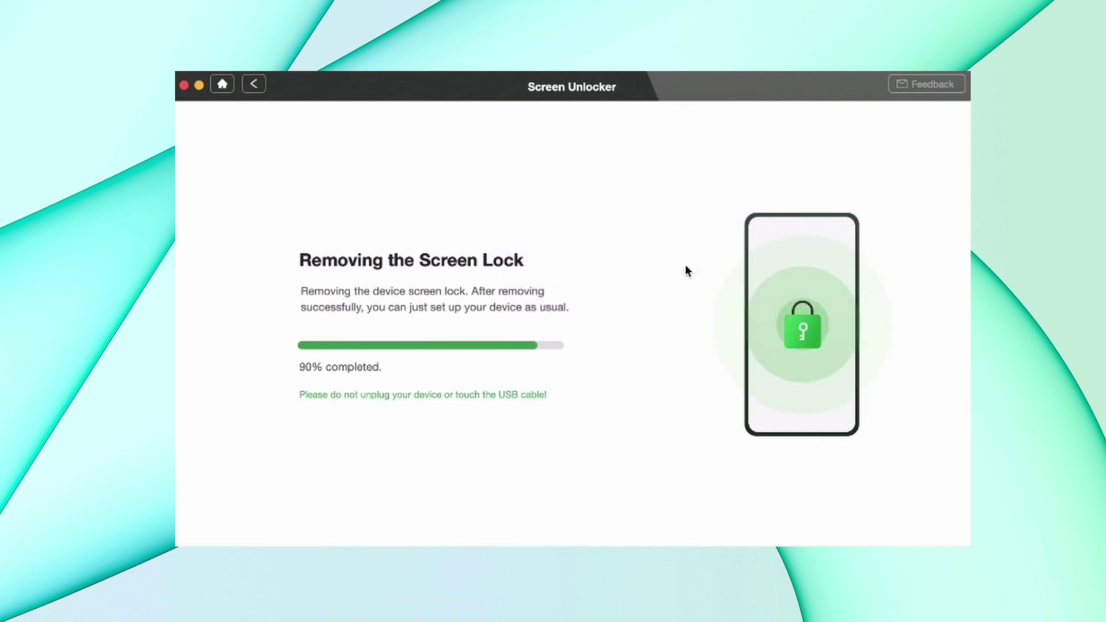